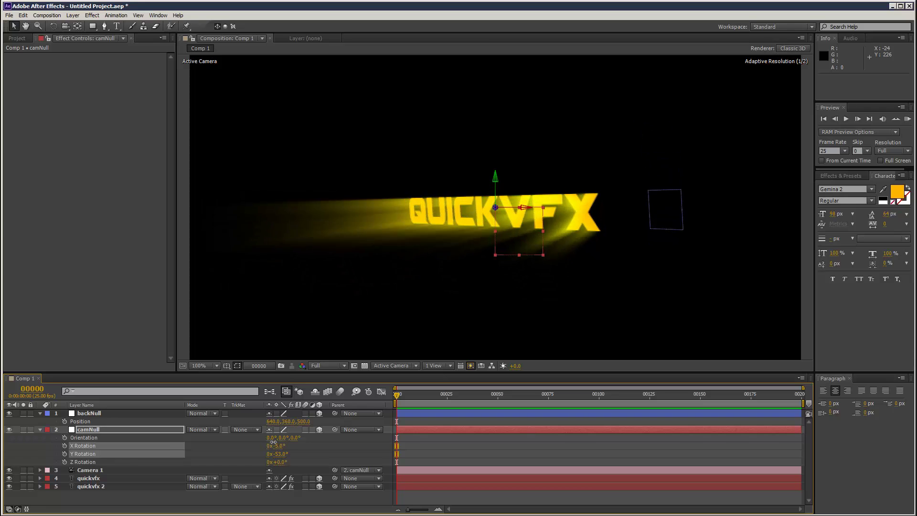
# - In the finished comp, move backNull forward in depth from Z 500 to 333.4
pyautogui.click(133, 414)
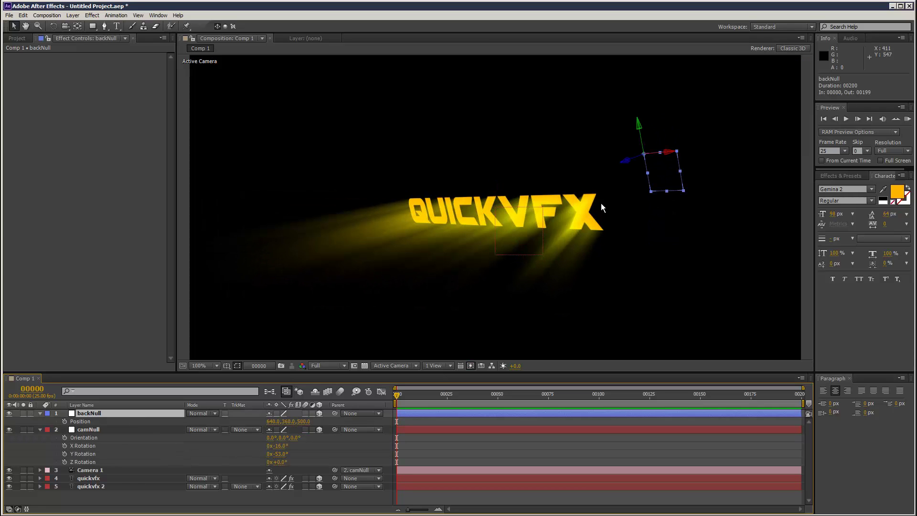
pyautogui.moveTo(628, 164); pyautogui.dragTo(553, 204)
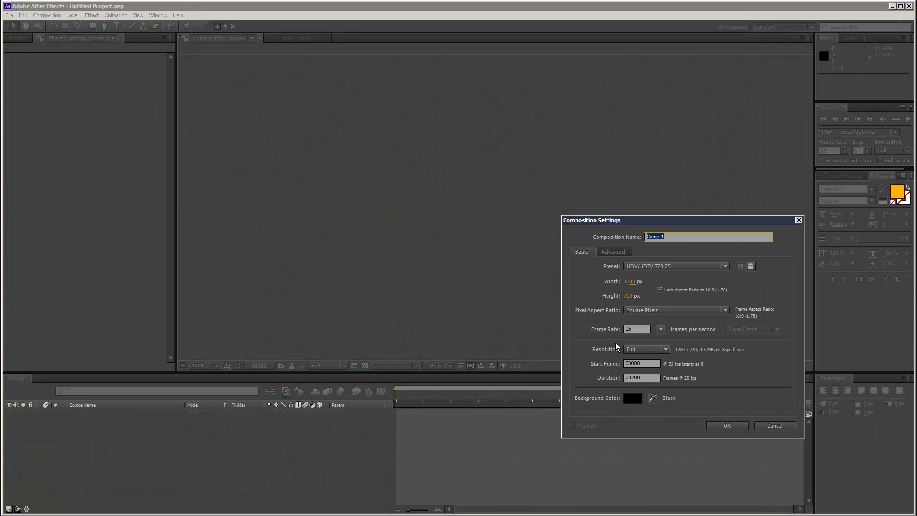
# - Create the 1280×720 composition and add a text layer reading QUICKVFX
pyautogui.click(731, 428)
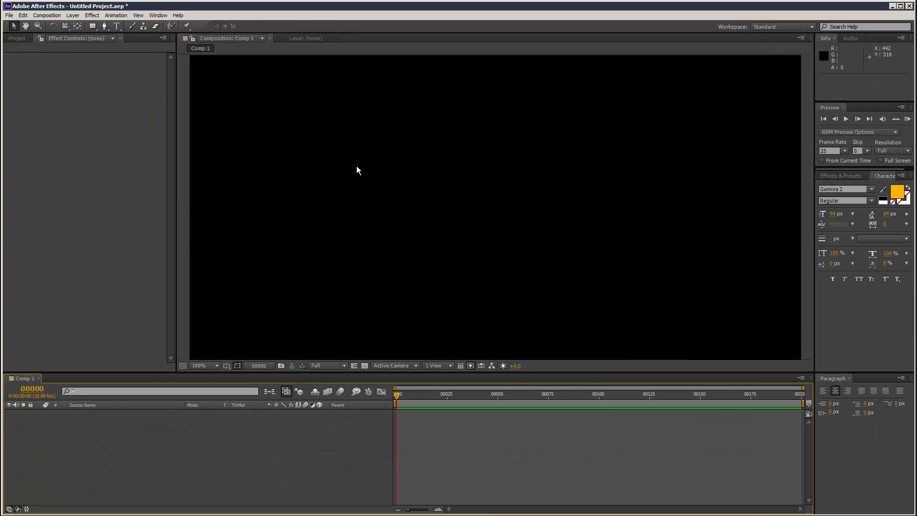
pyautogui.click(116, 26)
pyautogui.click(378, 223)
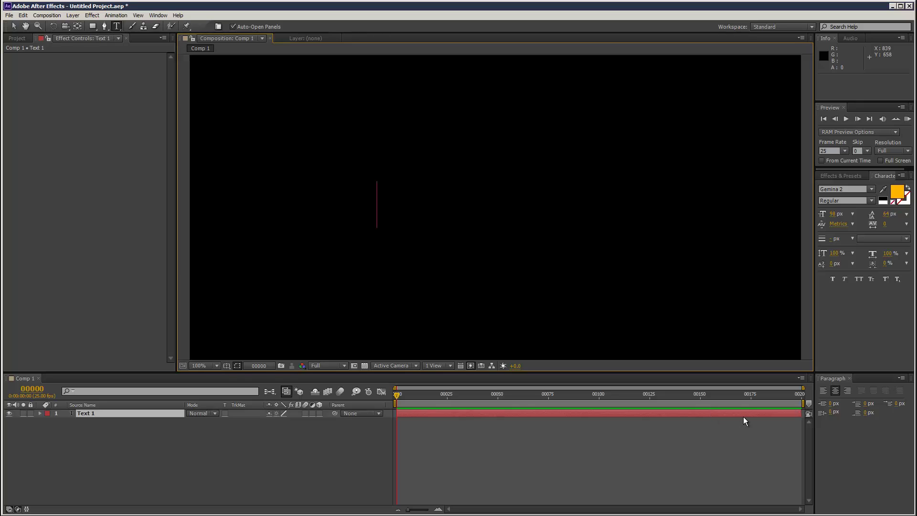
pyautogui.write('QUICKVFX')
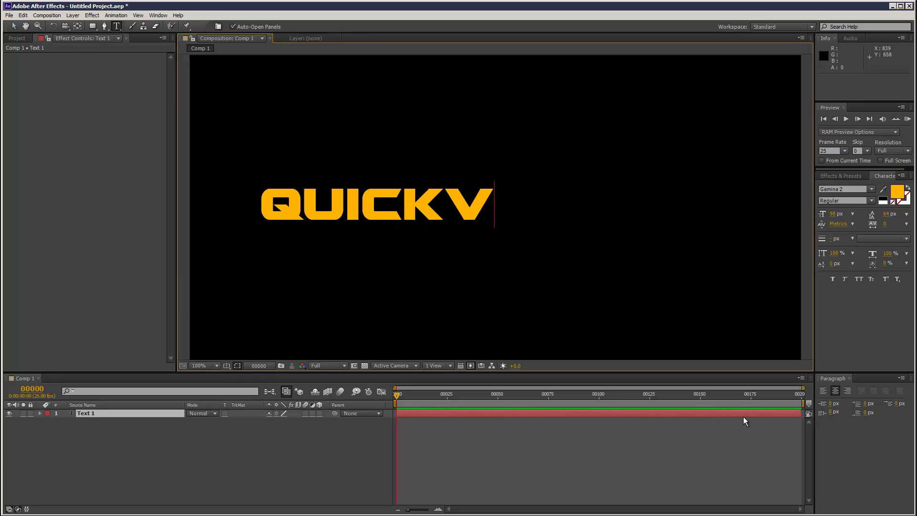
pyautogui.click(14, 25)
# - Centre the QUICKVFX text in the frame, with its anchor point at the text's middle
pyautogui.moveTo(423, 206); pyautogui.dragTo(524, 227)
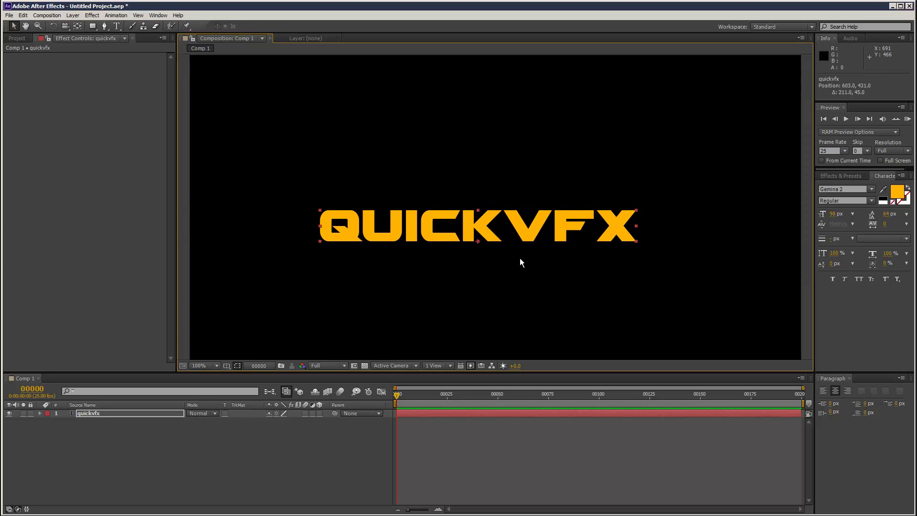
pyautogui.press('y')
pyautogui.moveTo(479, 242); pyautogui.dragTo(479, 226)
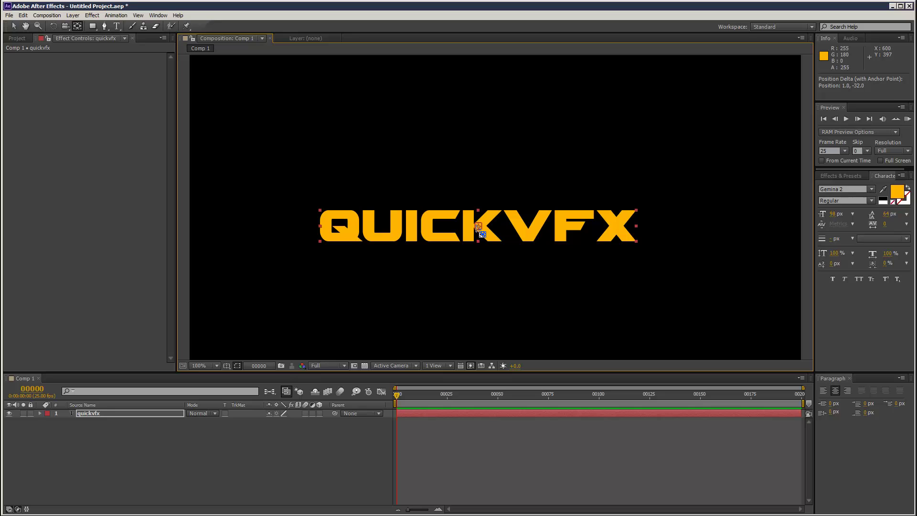
pyautogui.press('v')
pyautogui.moveTo(488, 237); pyautogui.dragTo(487, 223)
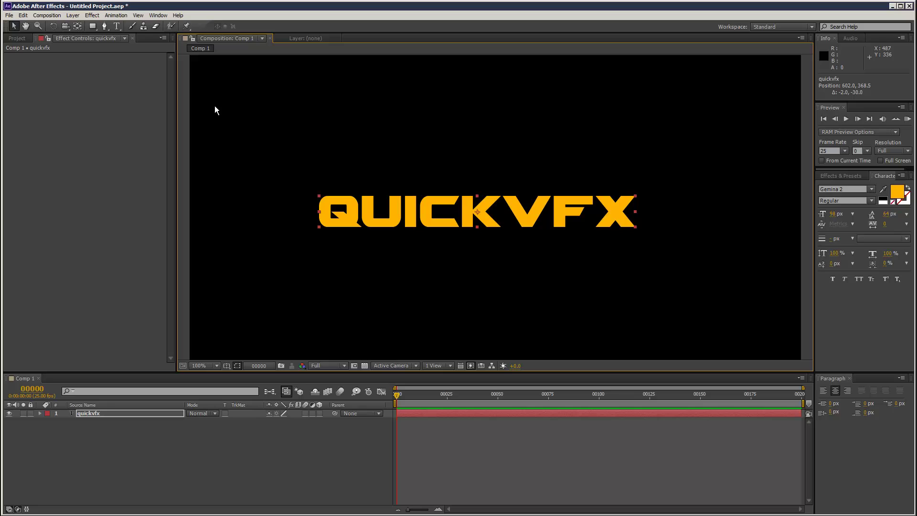
# - Apply the CC Light Burst 2.5 effect to the QUICKVFX text
pyautogui.click(92, 15)
pyautogui.moveTo(180, 113)
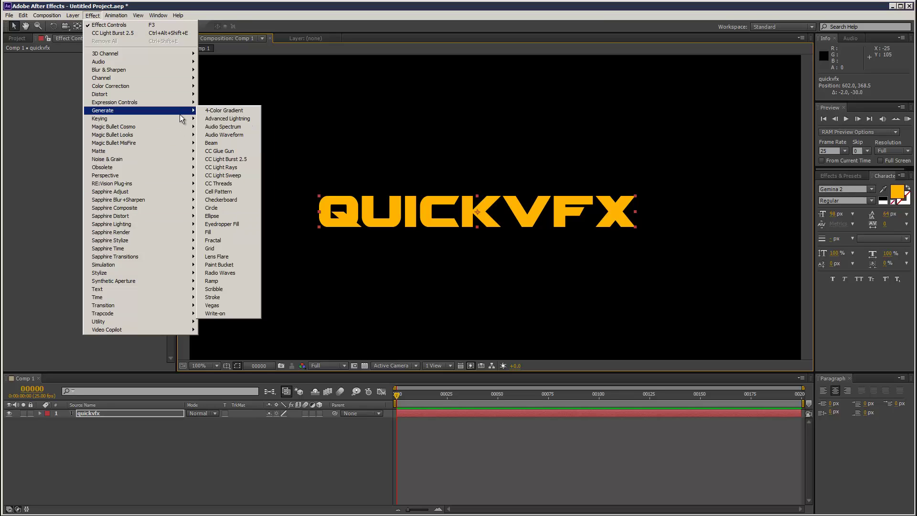
pyautogui.click(244, 160)
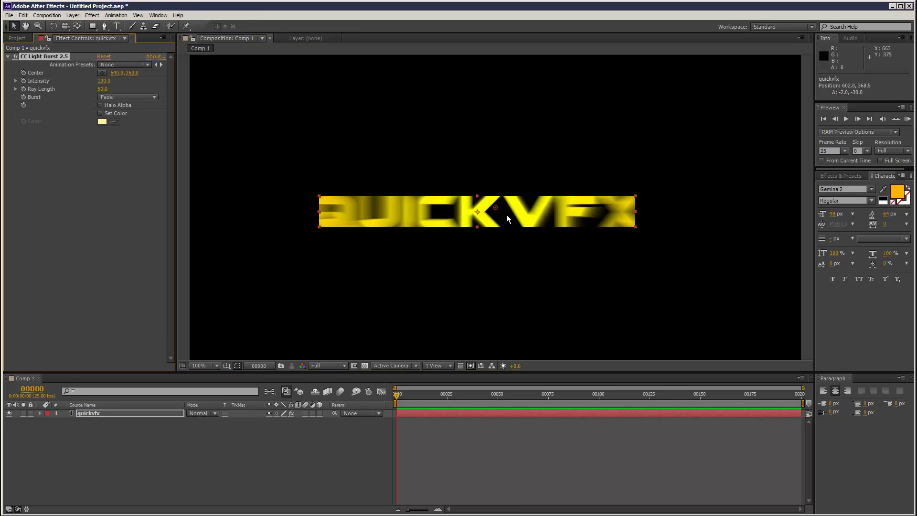
# - Enable the 3D Layer switch on the quickvfx layer
pyautogui.click(338, 466)
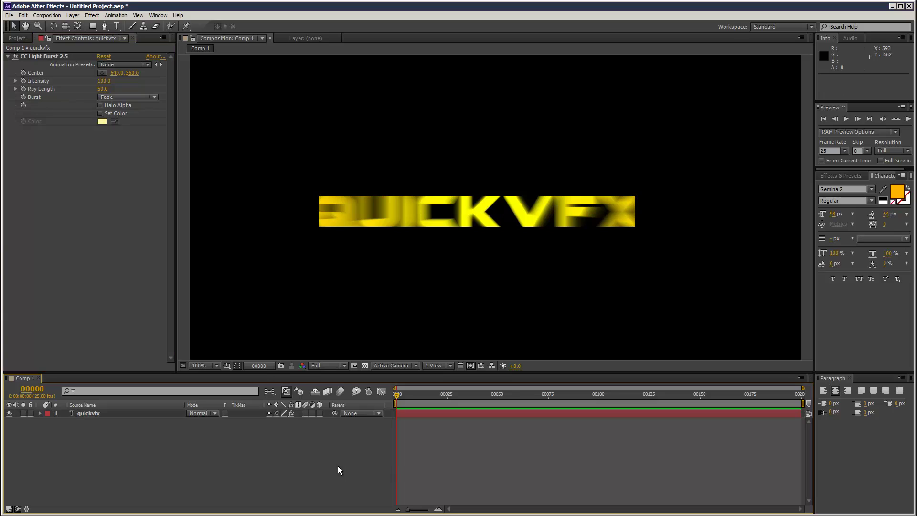
pyautogui.click(154, 413)
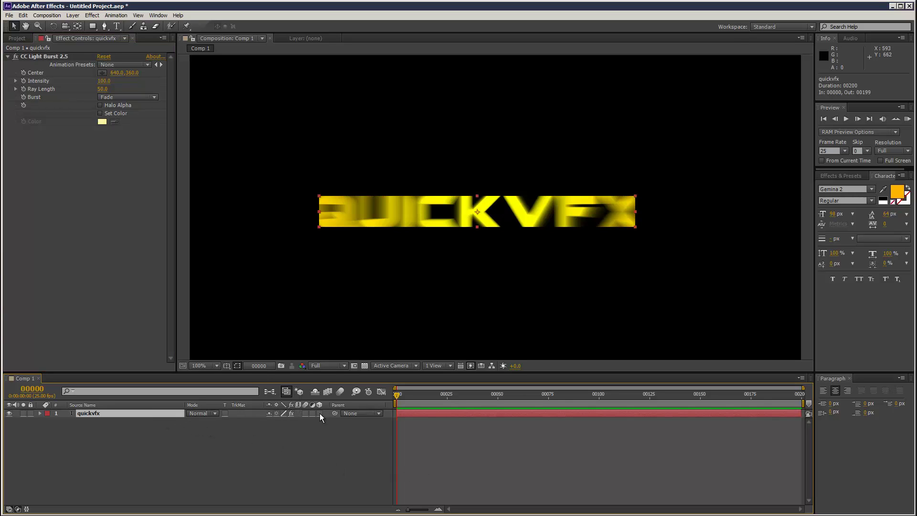
pyautogui.click(319, 413)
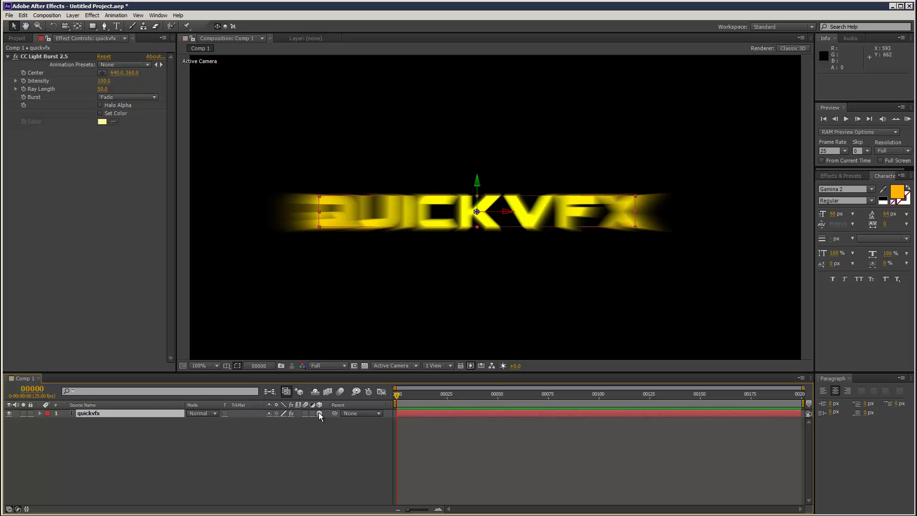
pyautogui.click(466, 438)
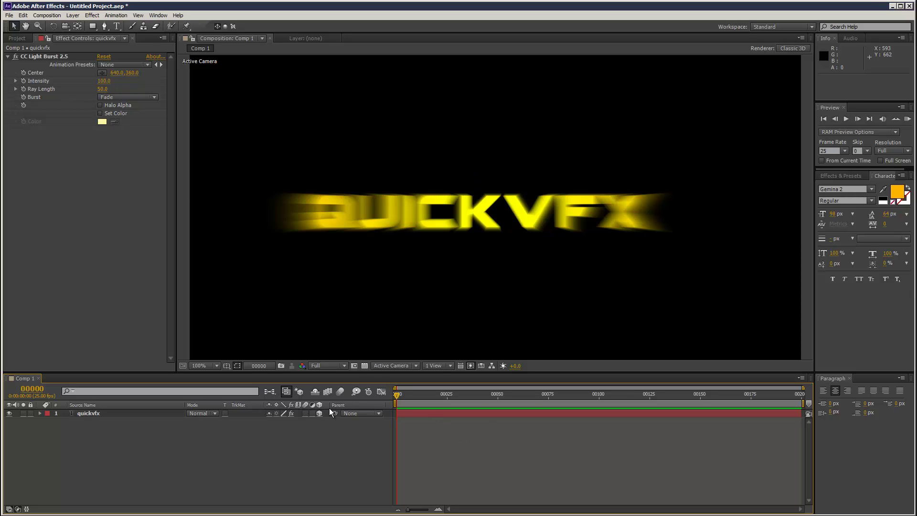
# - Add a new camera layer, Camera 1, with default settings
pyautogui.click(73, 15)
pyautogui.moveTo(78, 25)
pyautogui.click(247, 49)
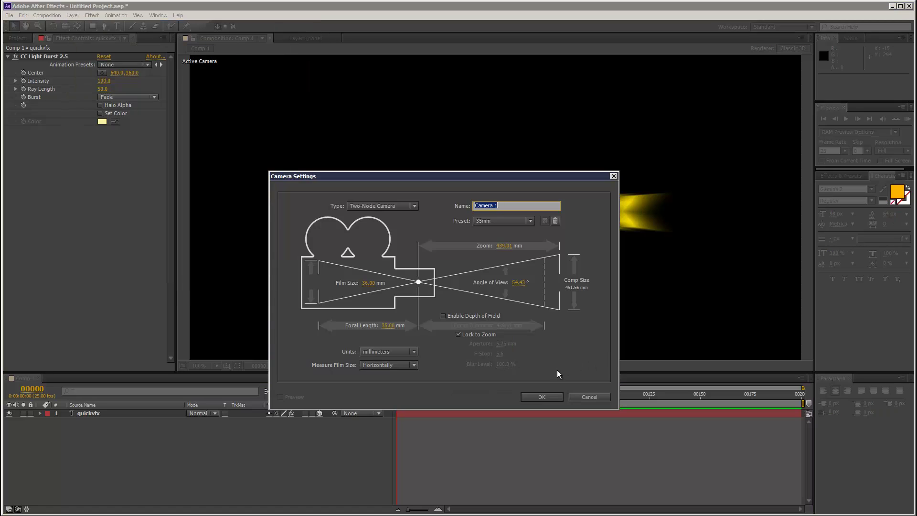
pyautogui.click(546, 395)
# - Add a null object layer and rename it camNull
pyautogui.click(72, 16)
pyautogui.moveTo(79, 25)
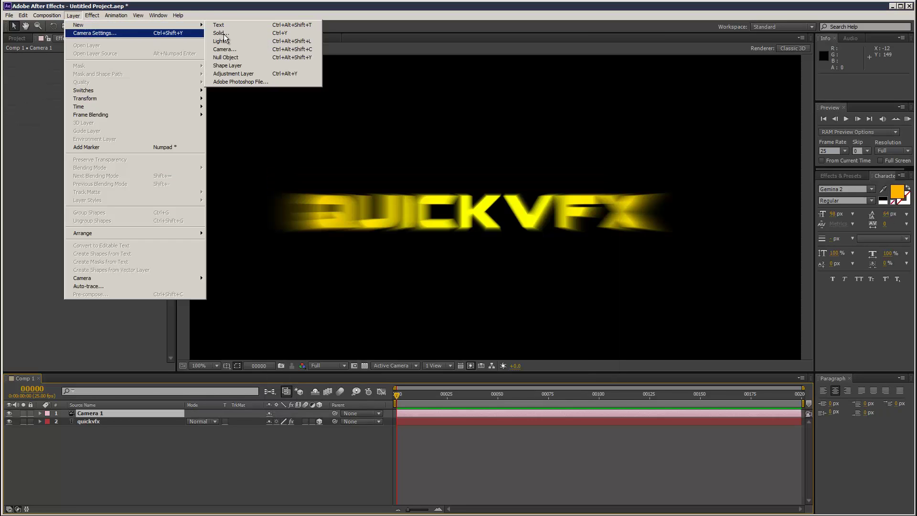
pyautogui.click(241, 57)
pyautogui.click(140, 472)
pyautogui.click(140, 411)
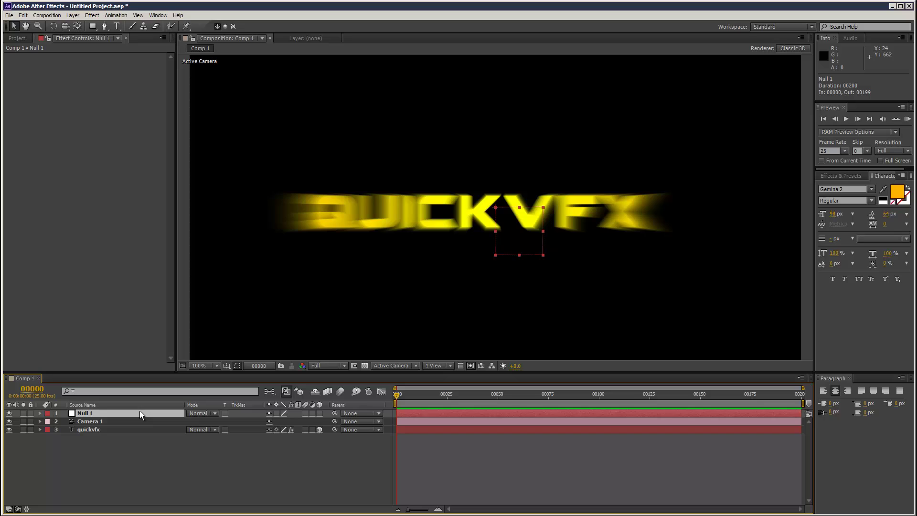
pyautogui.press('Return')
pyautogui.write('camN')
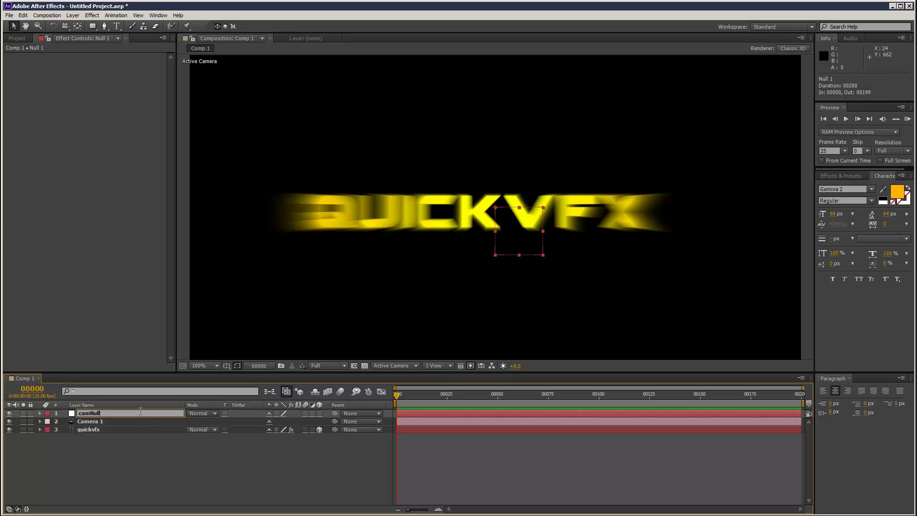
pyautogui.write('ull')
pyautogui.press('Return')
# - Parent Camera 1 to camNull, make camNull 3D, and lock Camera 1
pyautogui.click(360, 421)
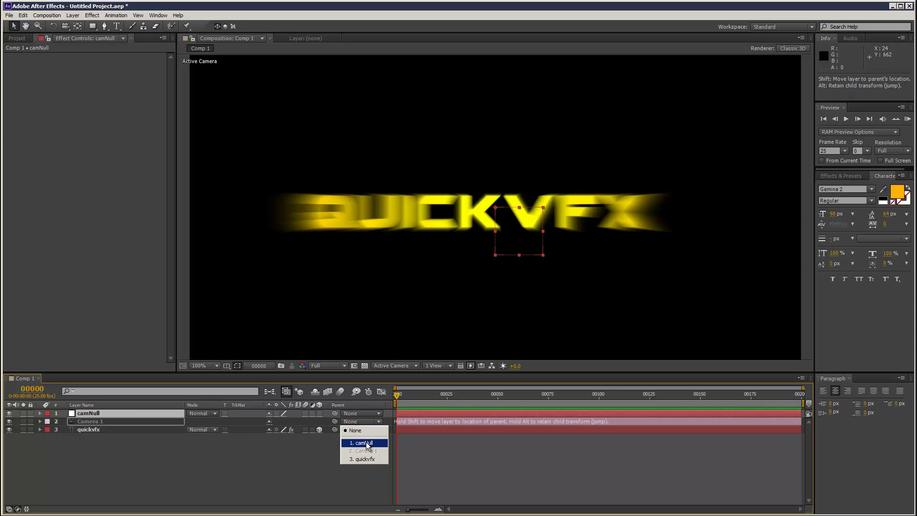
pyautogui.click(355, 438)
pyautogui.click(320, 414)
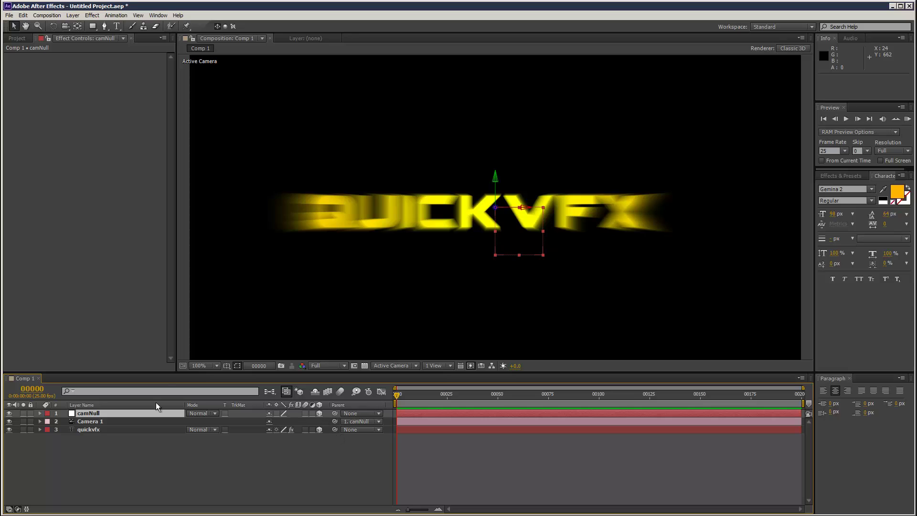
pyautogui.click(30, 421)
pyautogui.click(101, 414)
# - Trial-rotate camNull on Y, undo it back to 0°, then select quickvfx
pyautogui.press('r')
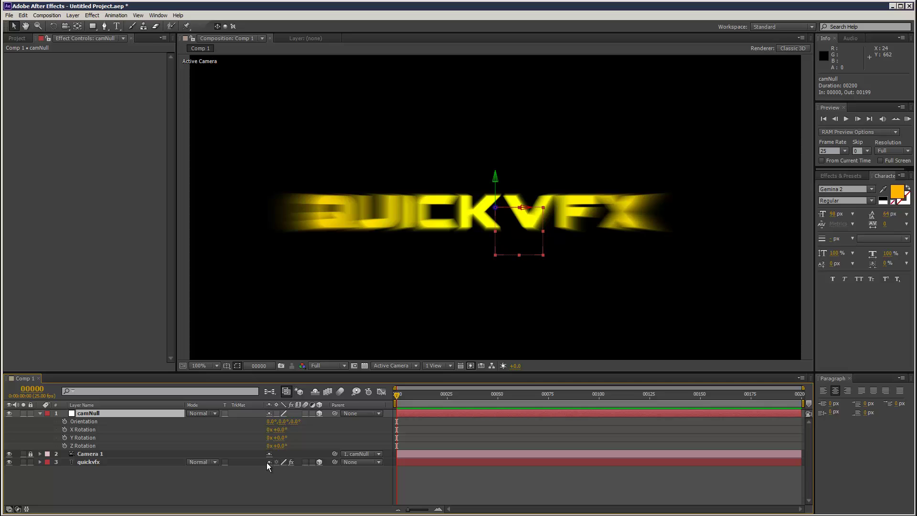
pyautogui.moveTo(279, 438); pyautogui.dragTo(241, 444)
pyautogui.hotkey('ctrl', 'z')
pyautogui.click(89, 462)
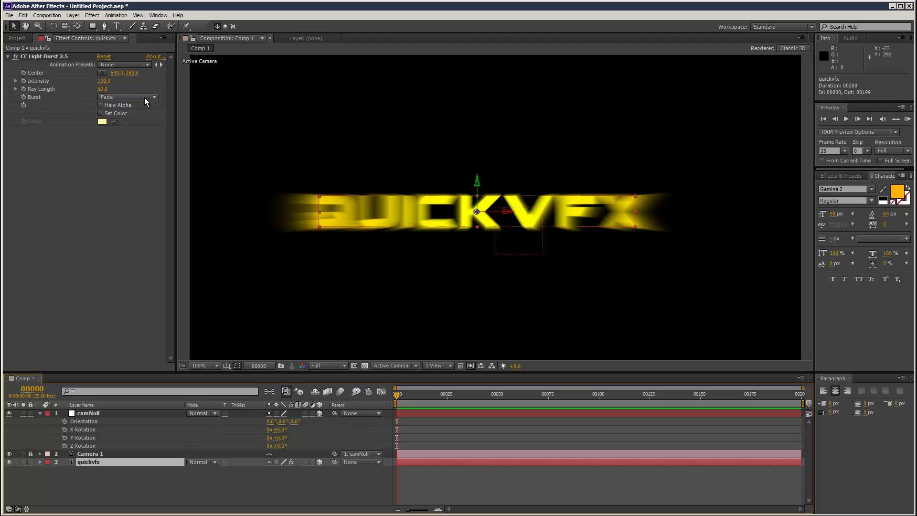
# - Collapse camNull and lock both the camNull and quickvfx layers
pyautogui.click(40, 414)
pyautogui.click(30, 413)
pyautogui.click(30, 429)
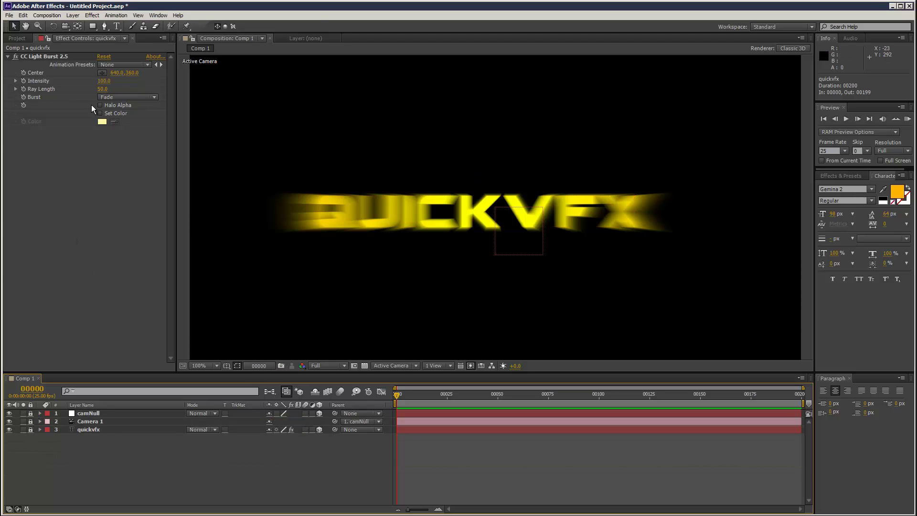
# - Add a null object named backNull and set its label colour to Blue
pyautogui.click(73, 15)
pyautogui.moveTo(143, 25)
pyautogui.click(252, 57)
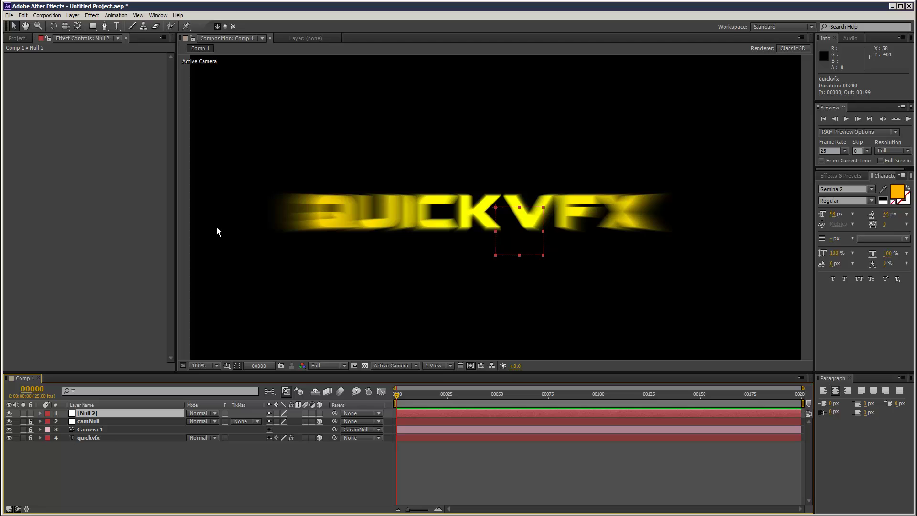
pyautogui.click(133, 447)
pyautogui.click(156, 409)
pyautogui.press('Return')
pyautogui.write('backNu')
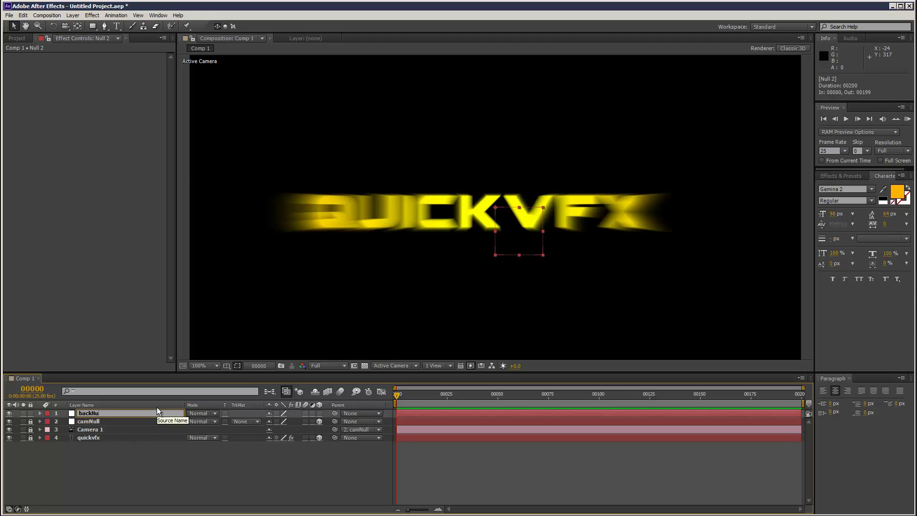
pyautogui.write('ll')
pyautogui.press('Return')
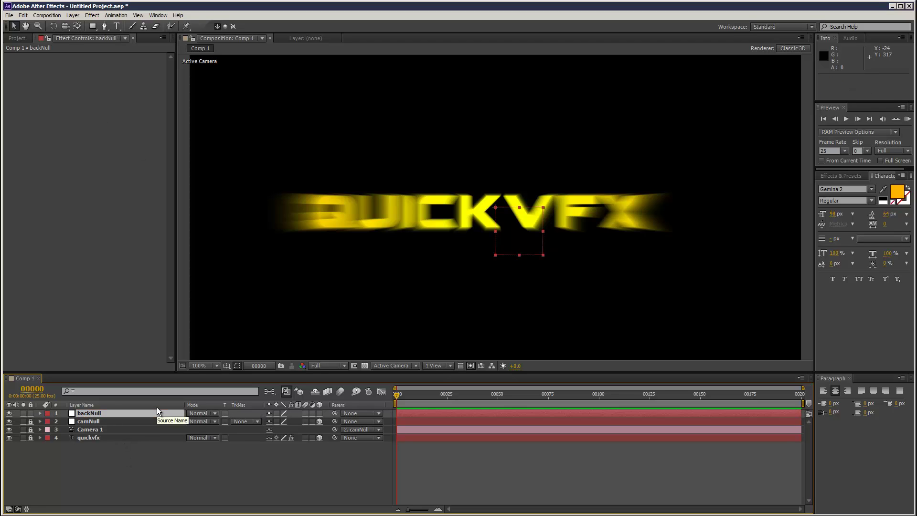
pyautogui.click(48, 414)
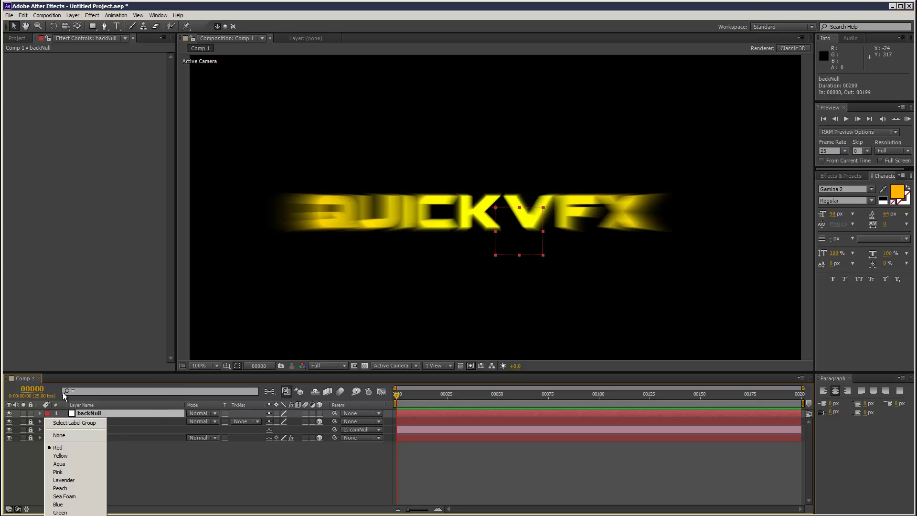
pyautogui.click(77, 507)
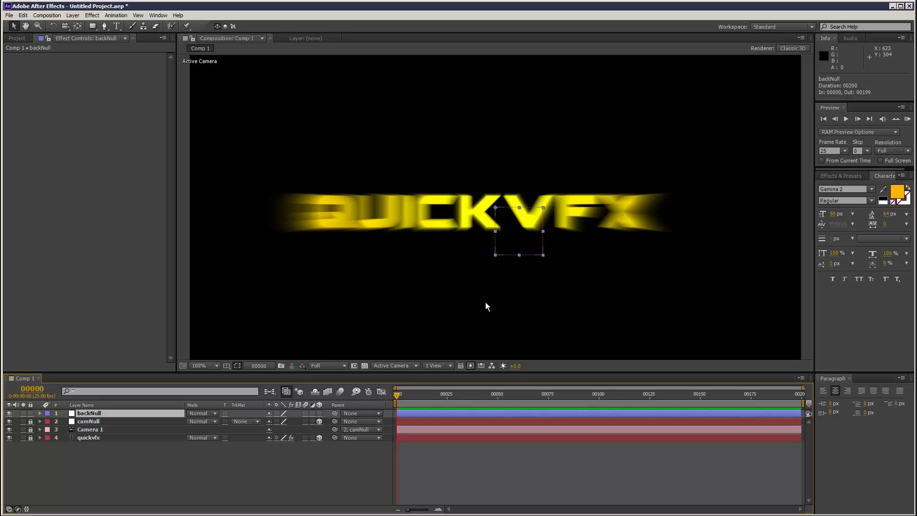
# - Switch to Custom View 1, make backNull 3D, and drag it back in depth
pyautogui.click(399, 368)
pyautogui.click(413, 452)
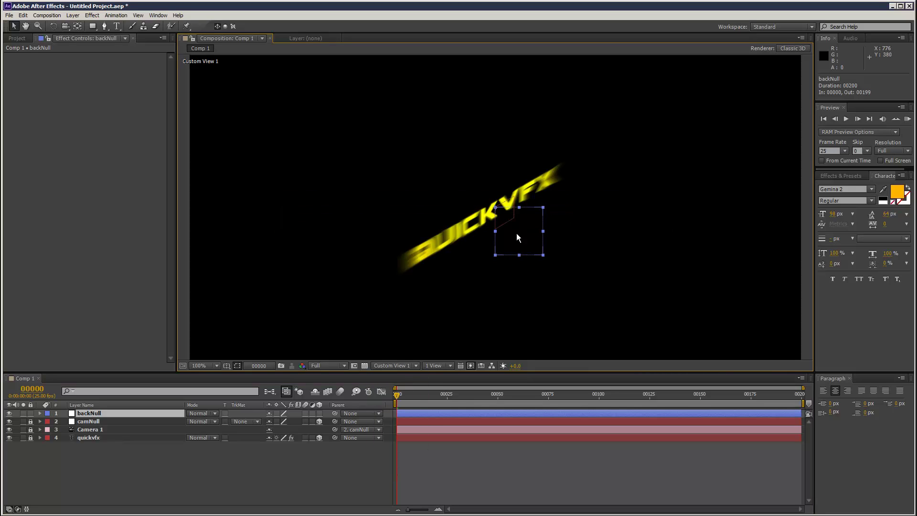
pyautogui.click(321, 414)
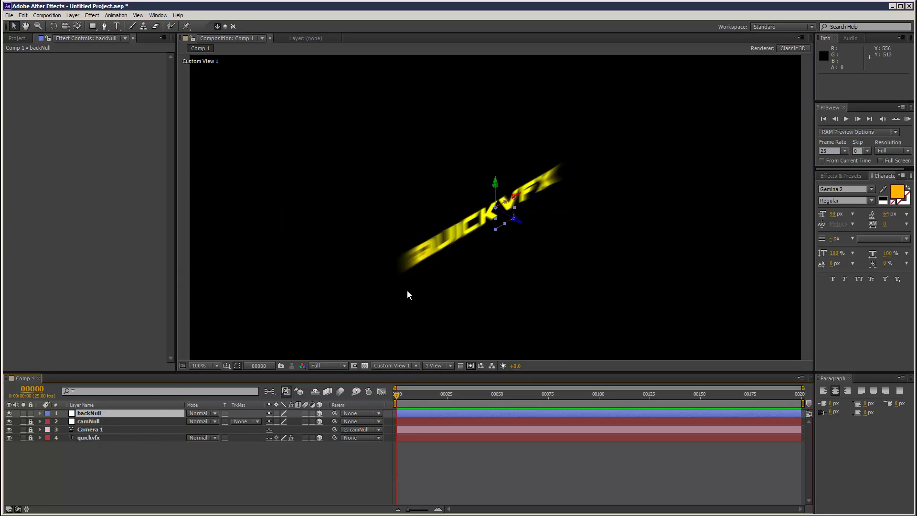
pyautogui.moveTo(516, 220); pyautogui.dragTo(431, 149)
# - Set backNull's Position Z value to 500
pyautogui.click(110, 413)
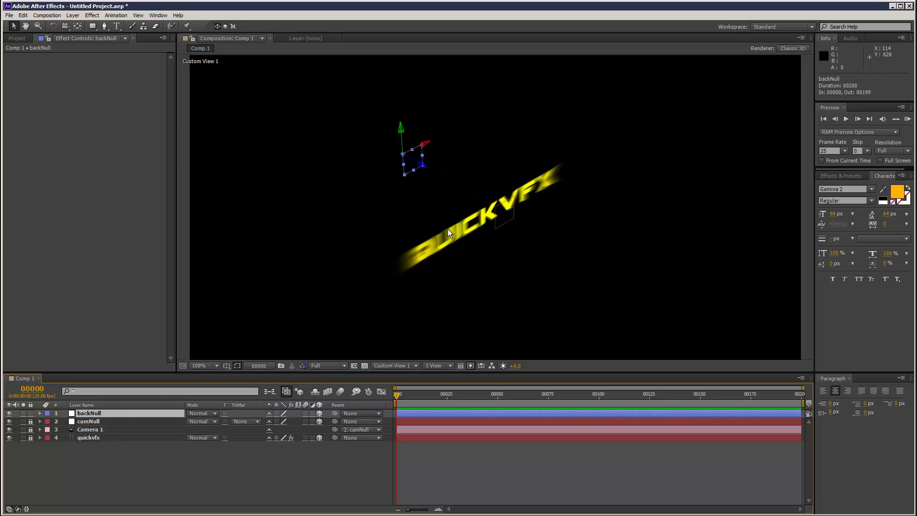
pyautogui.press('p')
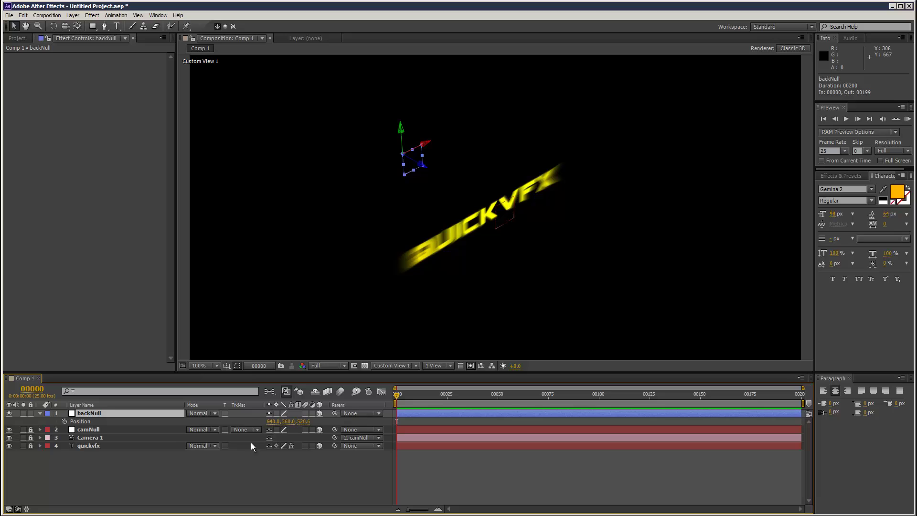
pyautogui.write('500')
pyautogui.press('Return')
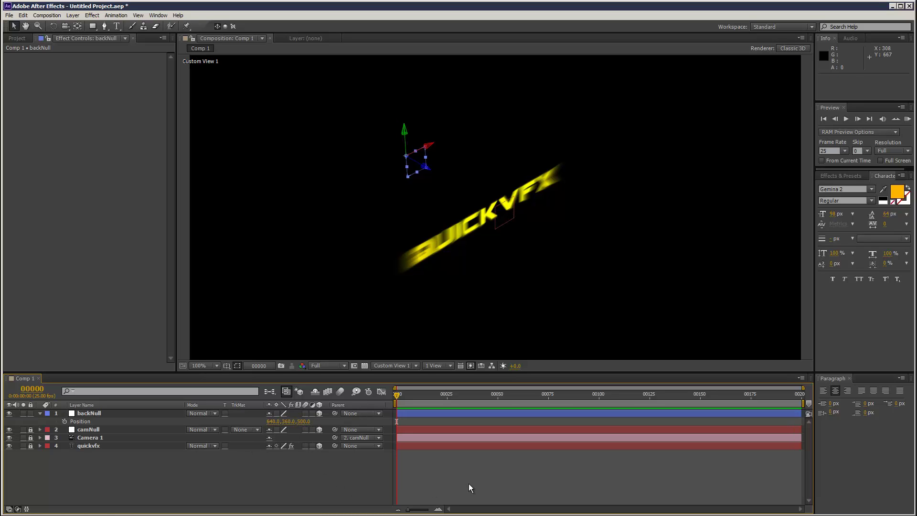
pyautogui.click(469, 484)
pyautogui.click(104, 414)
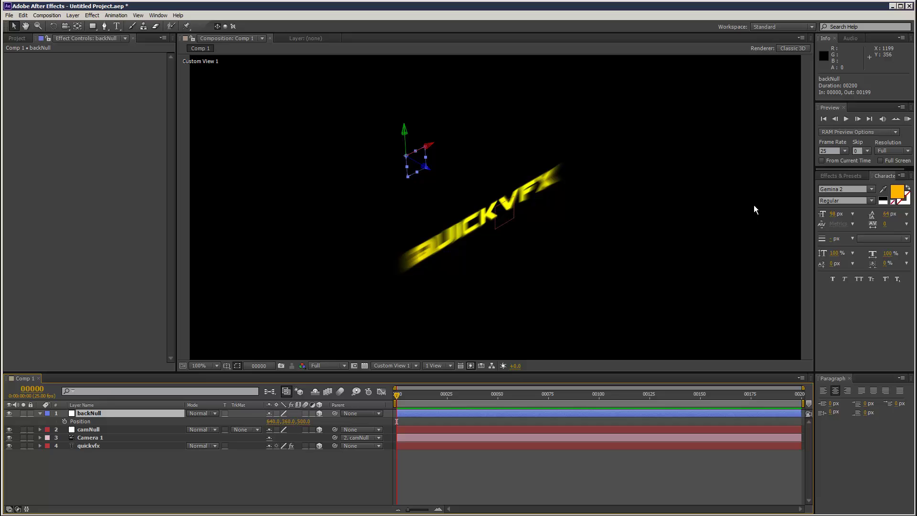
# - Add an expression to quickvfx's Light Burst Center, pick-whipped to backNull's Position
pyautogui.click(92, 446)
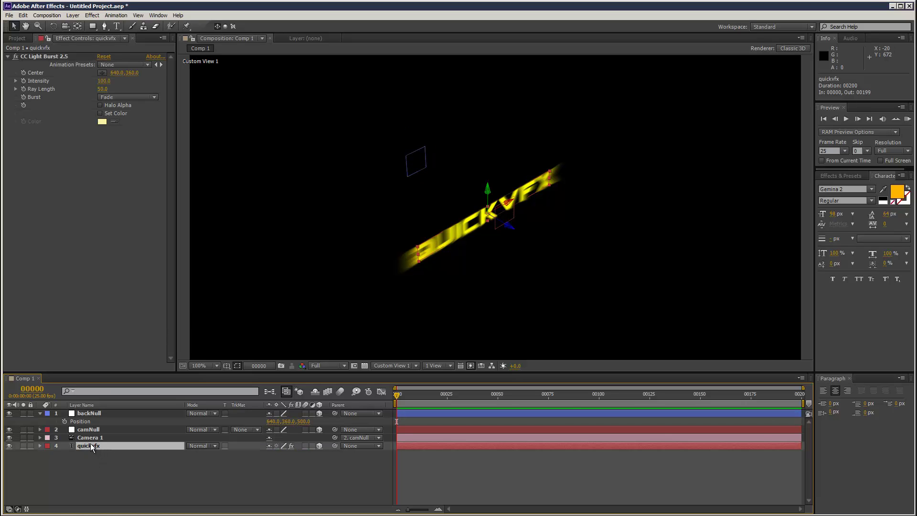
pyautogui.keyDown('alt'); pyautogui.click(24, 72); pyautogui.keyUp('alt')
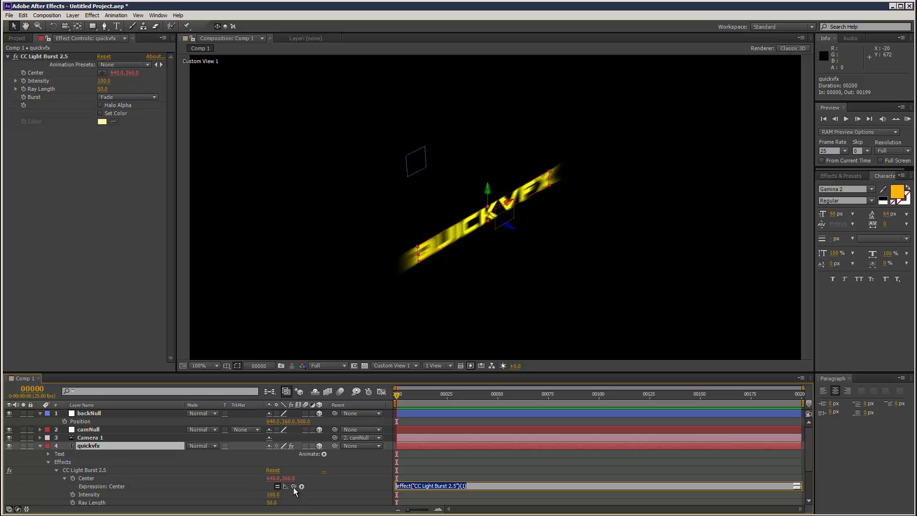
pyautogui.moveTo(293, 487); pyautogui.dragTo(93, 421)
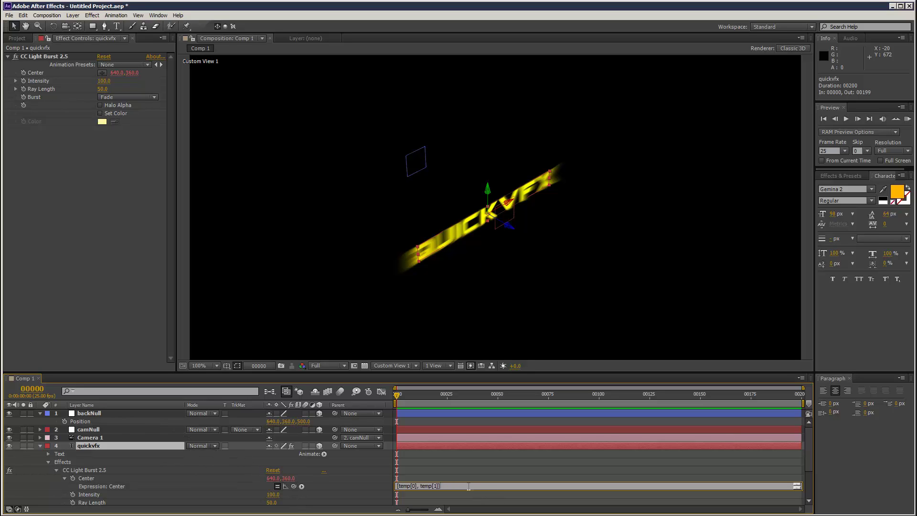
# - Edit the Center expression to thisComp.layer("backNull").toComp([0,0,0]);
pyautogui.moveTo(466, 491); pyautogui.dragTo(467, 505)
pyautogui.press('BackSpace')
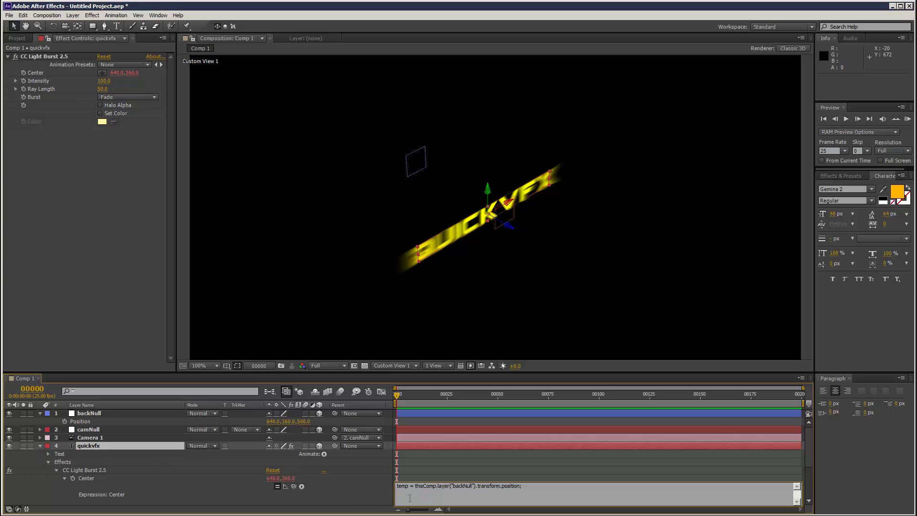
pyautogui.moveTo(416, 486); pyautogui.dragTo(397, 486)
pyautogui.press('BackSpace')
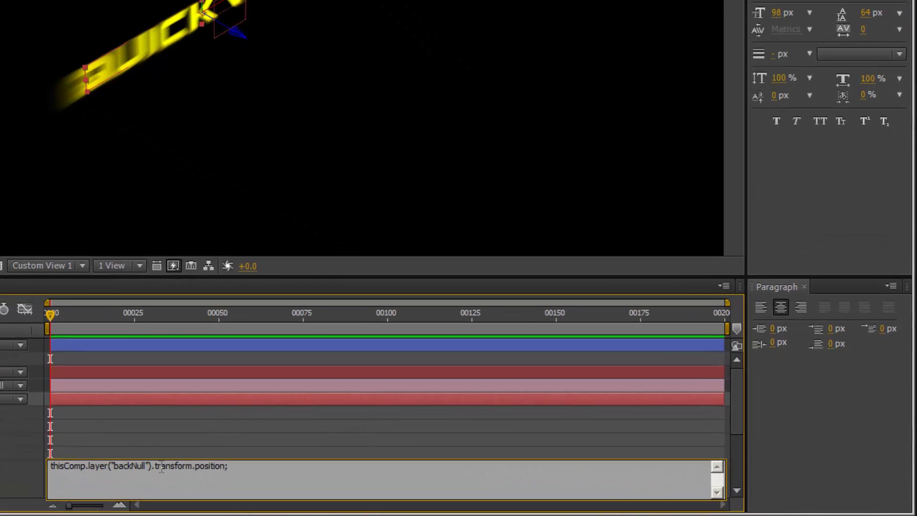
pyautogui.moveTo(460, 486); pyautogui.dragTo(656, 478)
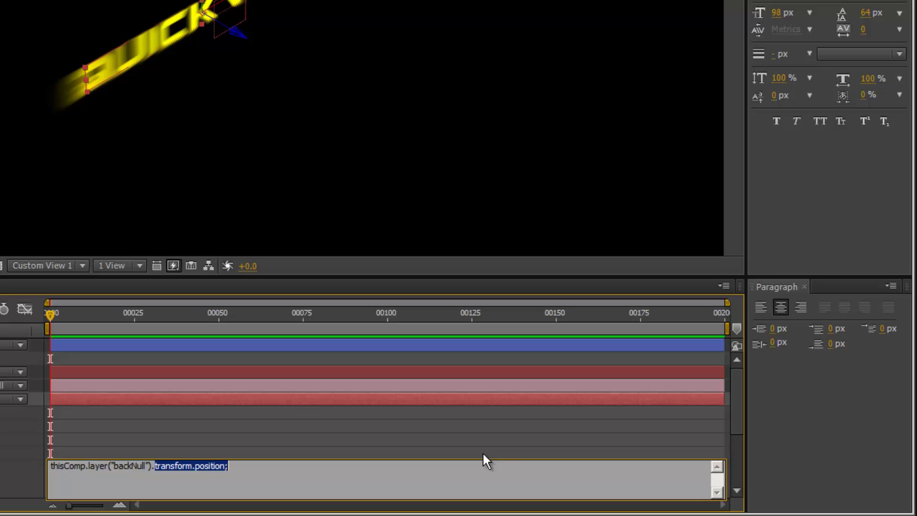
pyautogui.write('toComp([0,0,0')
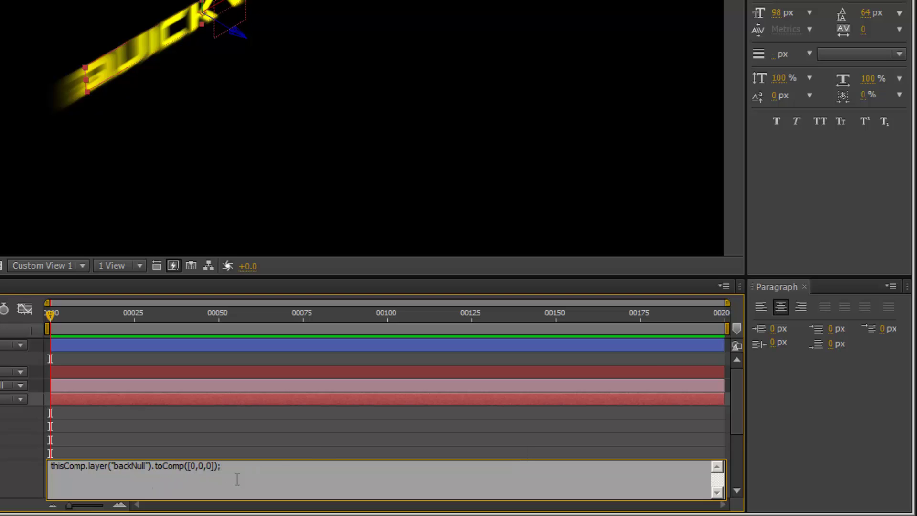
pyautogui.press('KP_Enter')
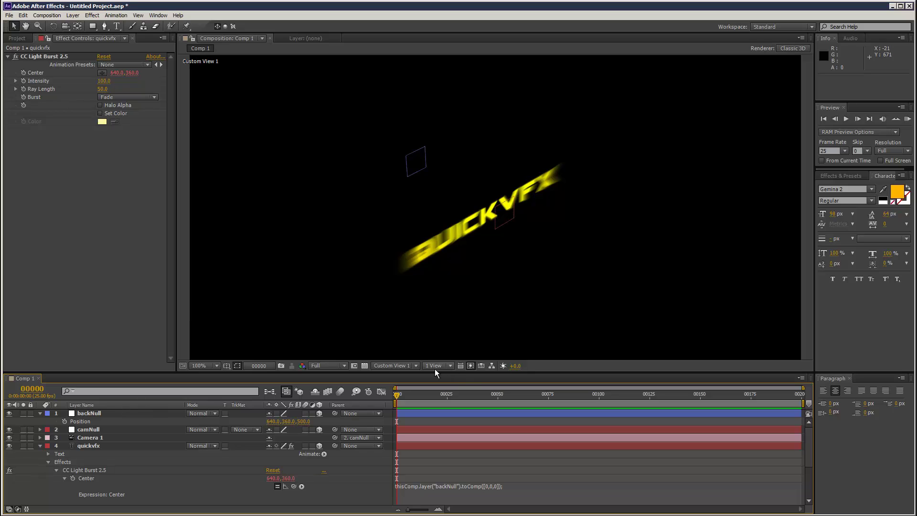
# - Return to Active Camera view and set camNull's Y Rotation to −65°
pyautogui.click(405, 365)
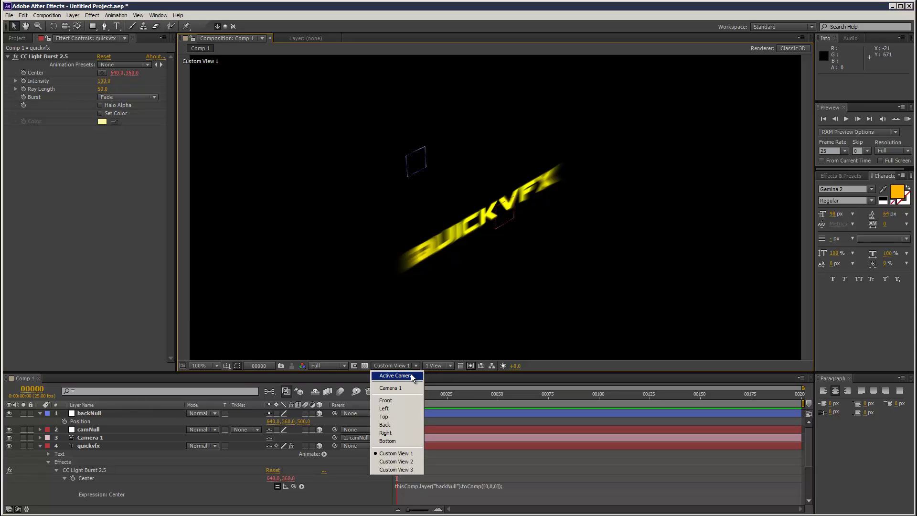
pyautogui.click(411, 375)
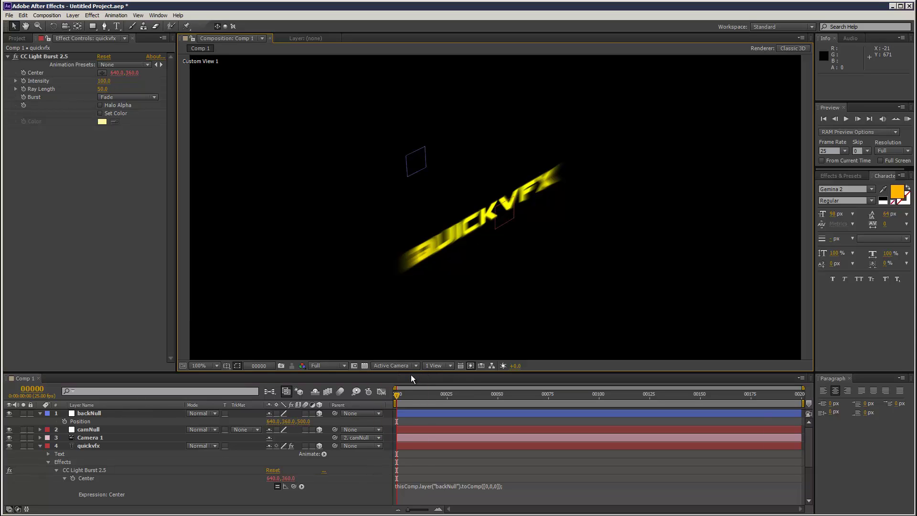
pyautogui.click(124, 429)
pyautogui.press('r')
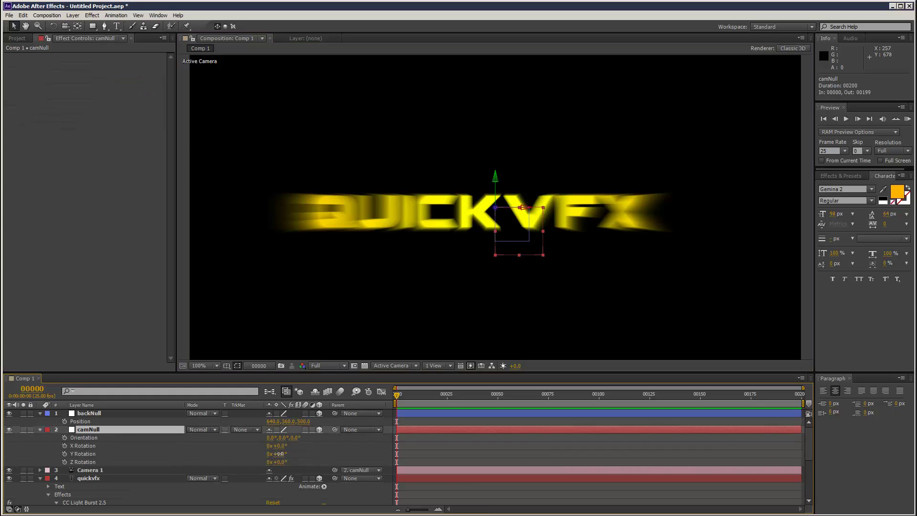
pyautogui.moveTo(277, 454); pyautogui.dragTo(246, 451)
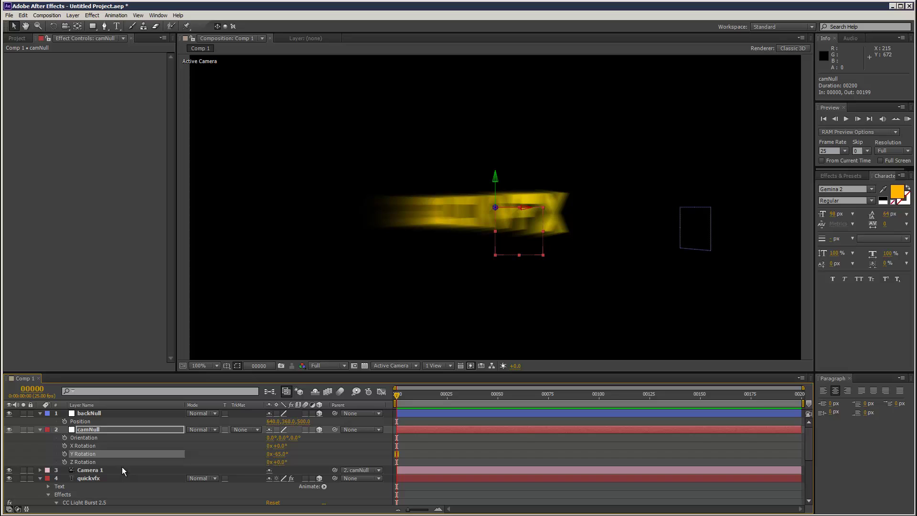
# - In quickvfx's Effect Controls, set CC Light Burst Ray Length 100 and Intensity 150
pyautogui.click(86, 479)
pyautogui.click(104, 89)
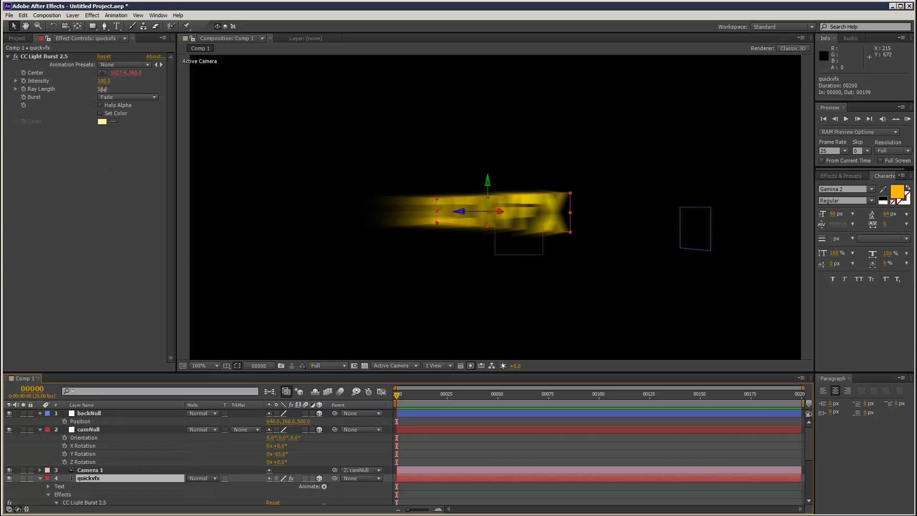
pyautogui.write('100')
pyautogui.press('Return')
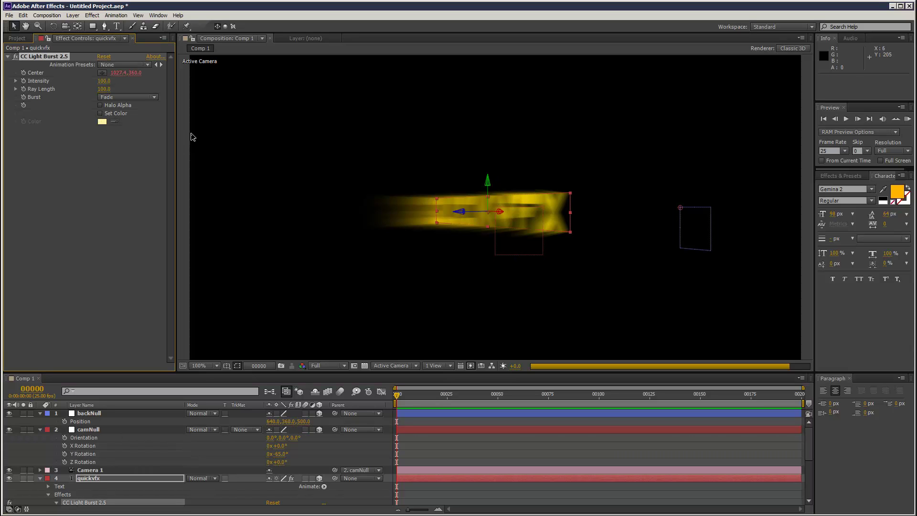
pyautogui.click(104, 80)
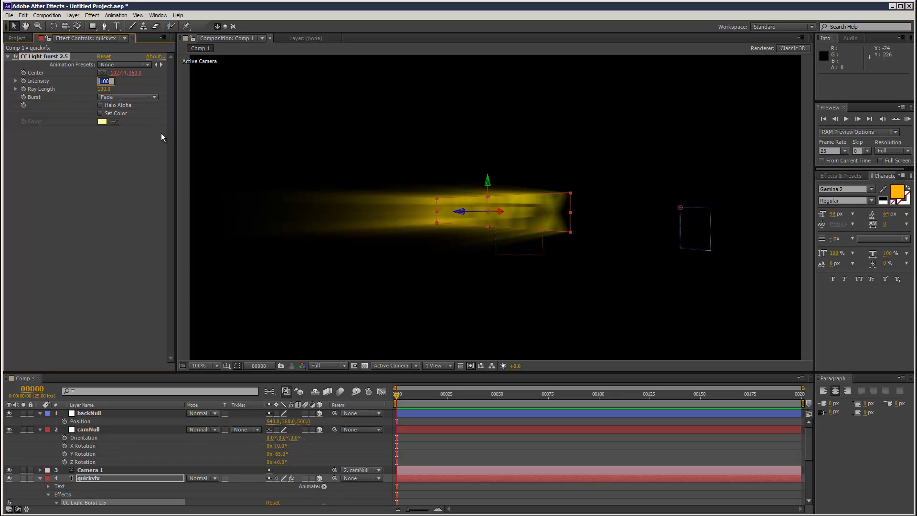
pyautogui.write('150')
pyautogui.press('Return')
# - Duplicate quickvfx with its Light Burst effect off, place the copy below, and rotate camNull to −53° Y
pyautogui.click(88, 478)
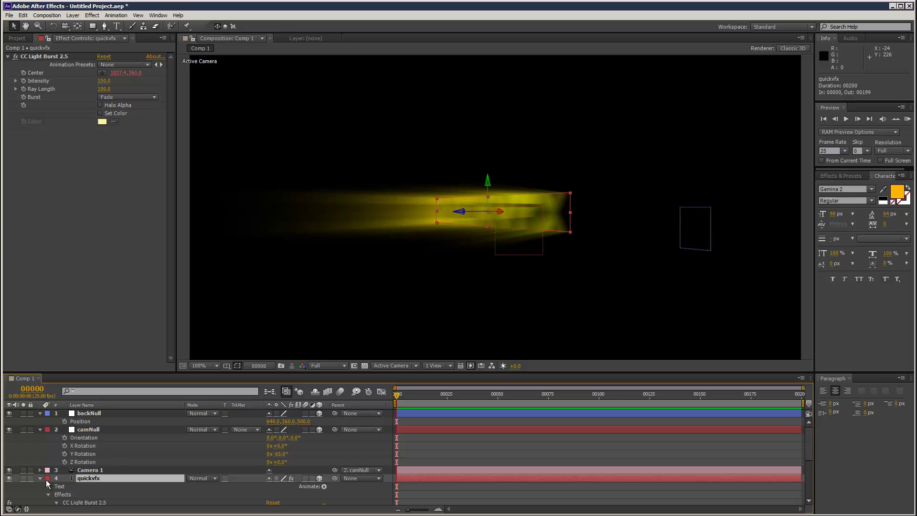
pyautogui.click(40, 479)
pyautogui.hotkey('ctrl', 'd')
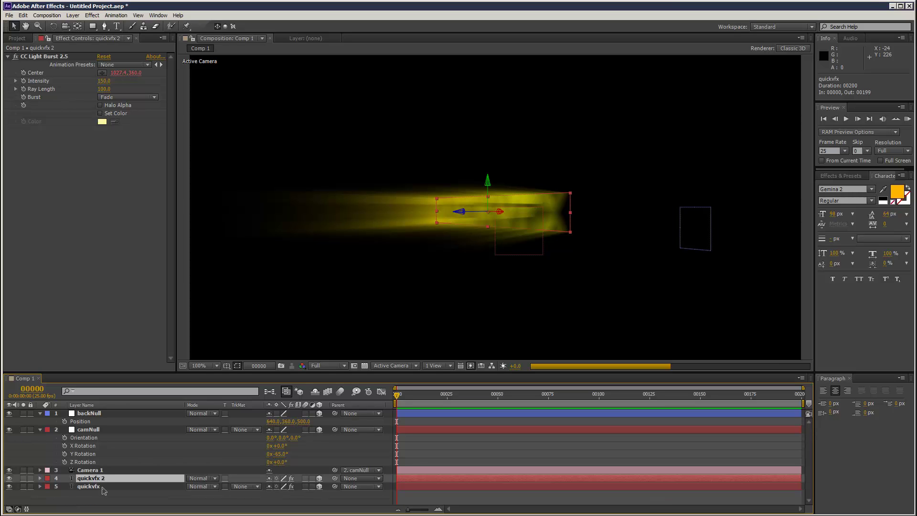
pyautogui.click(16, 56)
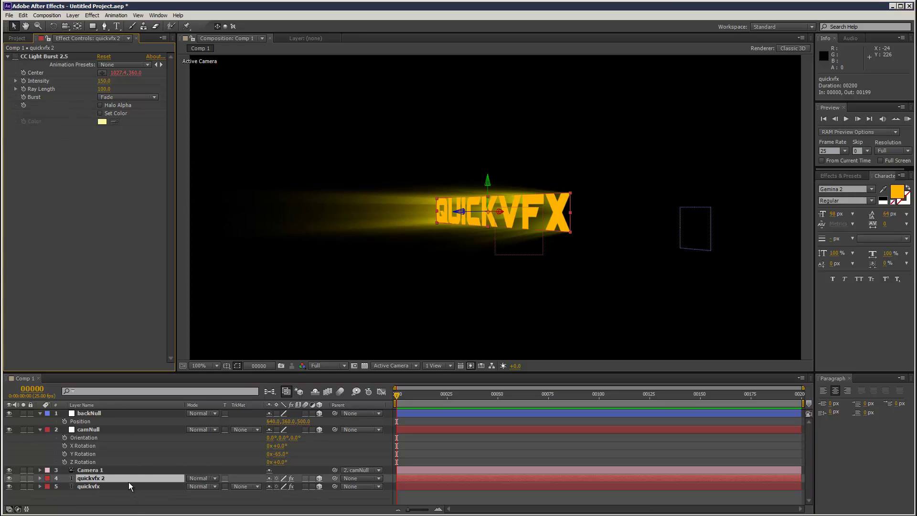
pyautogui.moveTo(128, 481); pyautogui.dragTo(95, 487)
pyautogui.press('BackSpace')
pyautogui.press('BackSpace')
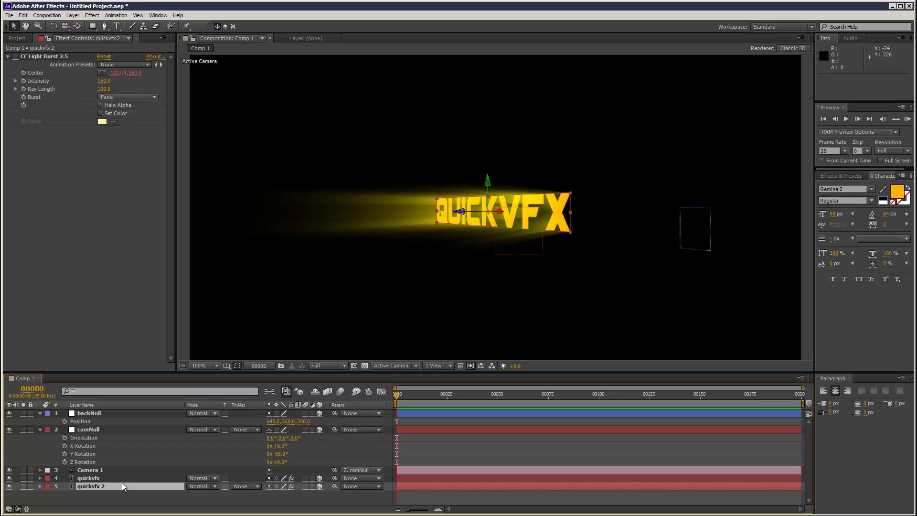
pyautogui.moveTo(281, 458)
pyautogui.mouseDown()
pyautogui.moveTo(351, 452)
pyautogui.moveTo(257, 443)
pyautogui.mouseUp()
# - Tilt camNull to −16° X, move backNull to 640, 202.8, 376.5, and set camNull Y rotation to −45°
pyautogui.click(89, 413)
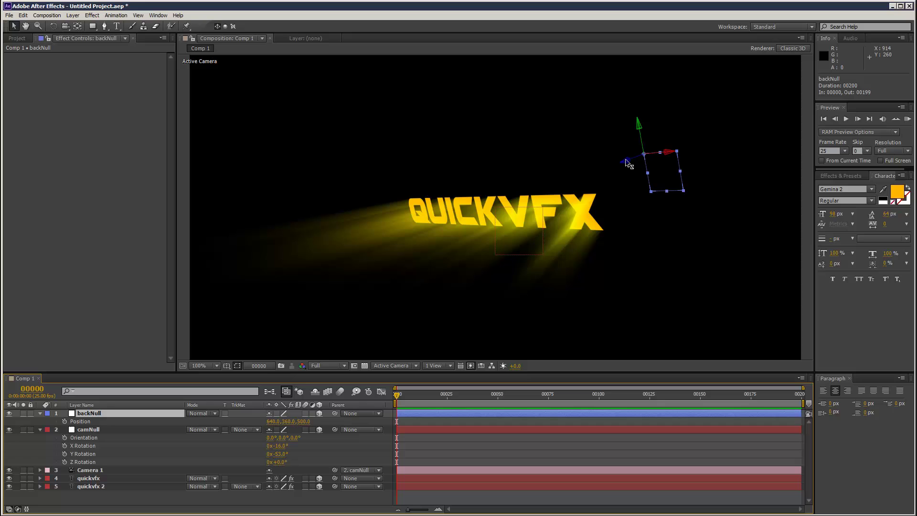
pyautogui.moveTo(628, 163); pyautogui.dragTo(582, 64)
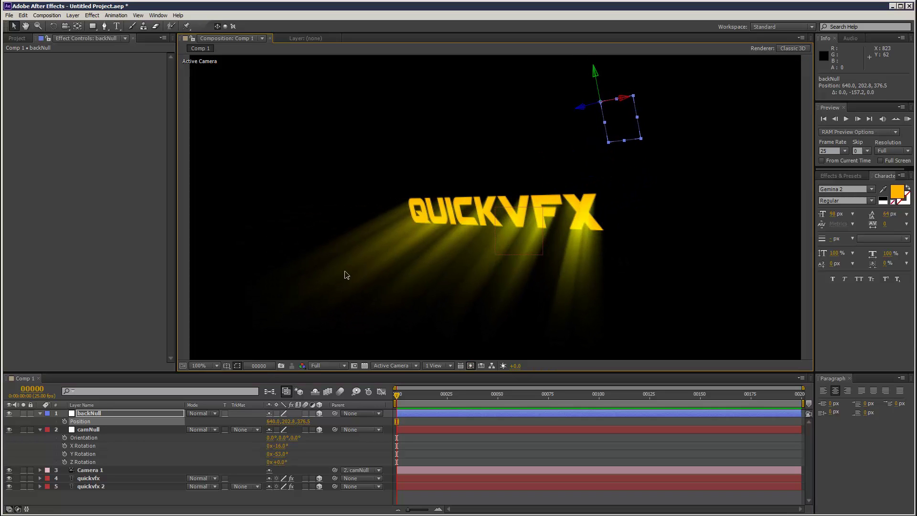
pyautogui.moveTo(282, 454)
pyautogui.mouseDown()
pyautogui.moveTo(346, 450)
pyautogui.moveTo(287, 454)
pyautogui.moveTo(323, 454)
pyautogui.moveTo(279, 446)
pyautogui.mouseUp()
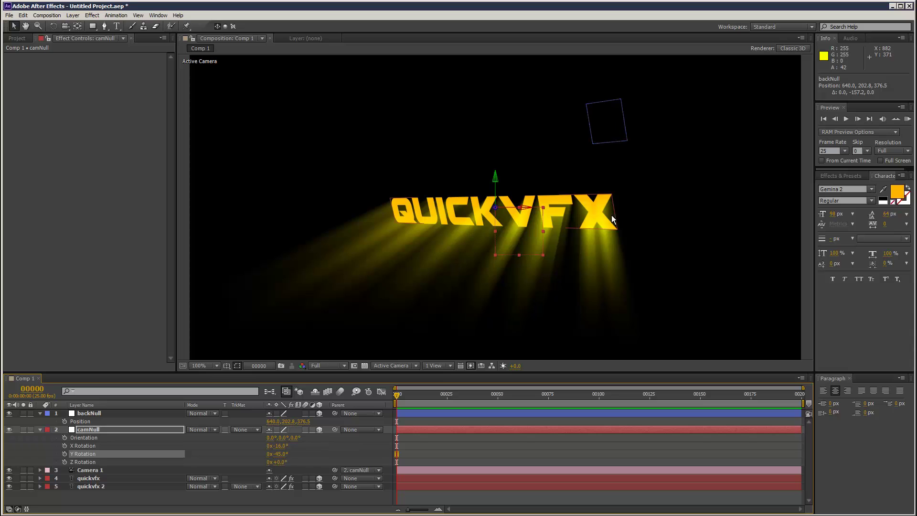